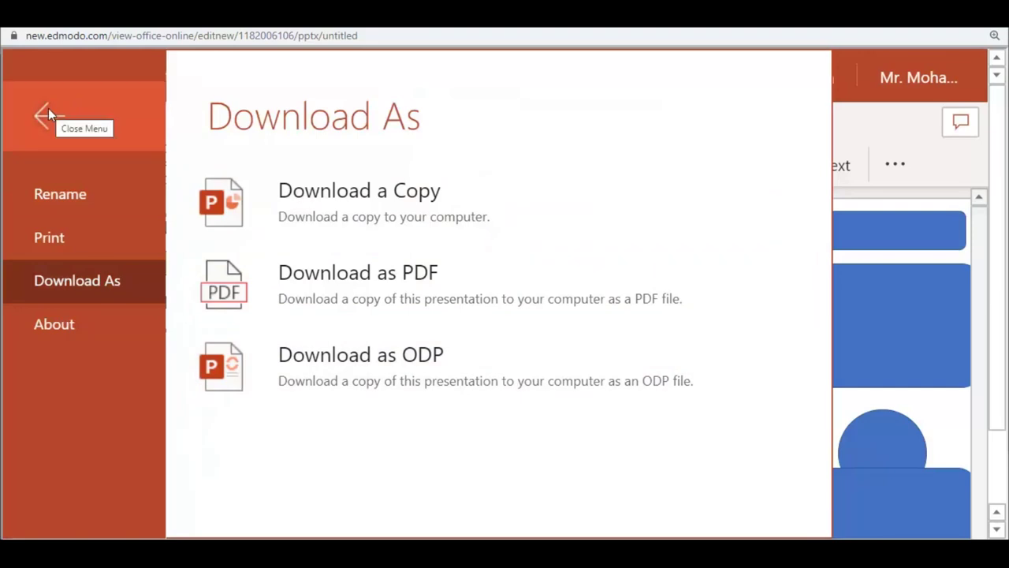
Step: Review the presentation's print option, and close both the presentation and the Office file-creation dialog
left_click(58, 236)
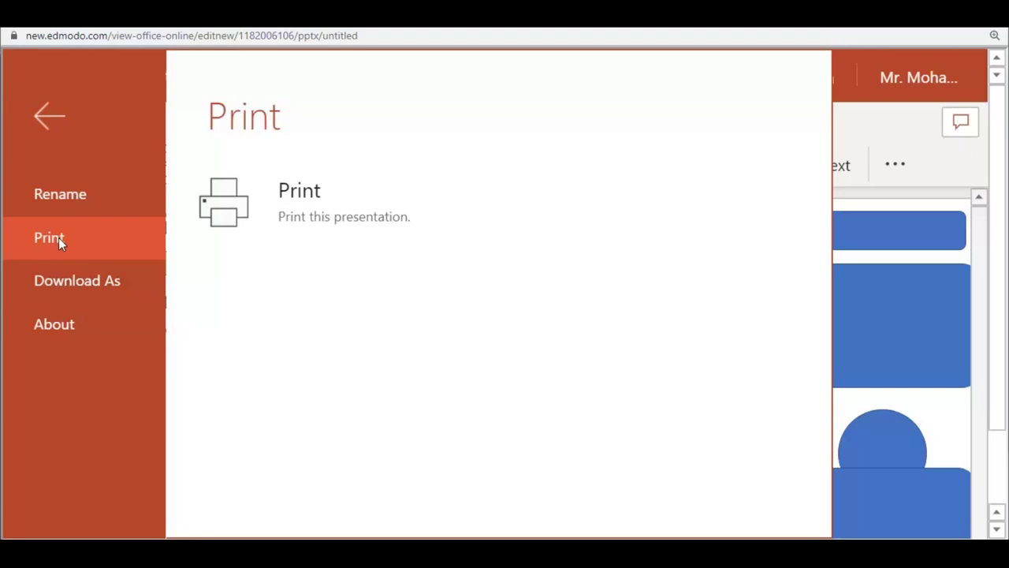
left_click(50, 115)
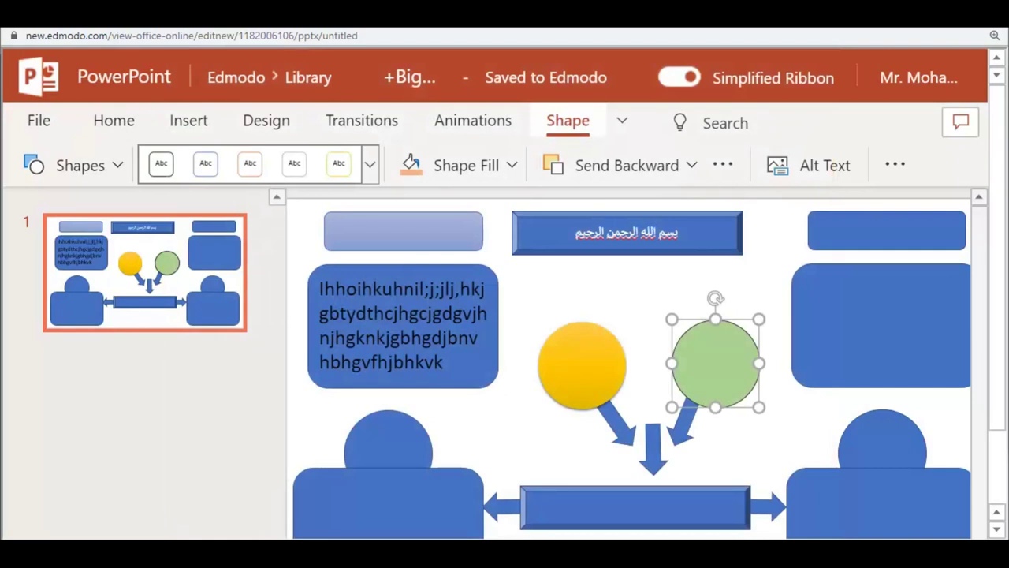
key("super+Up")
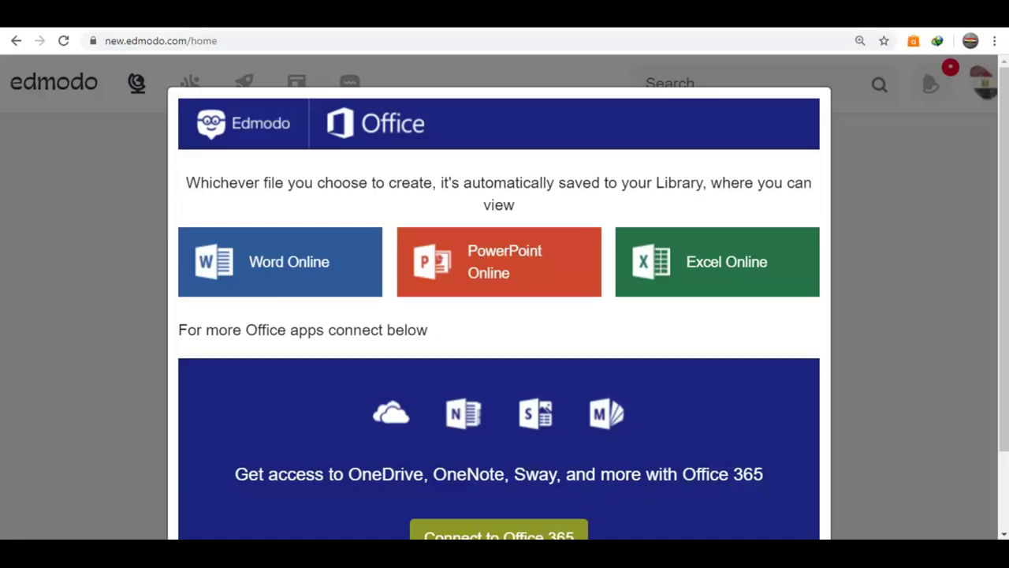
left_click(933, 186)
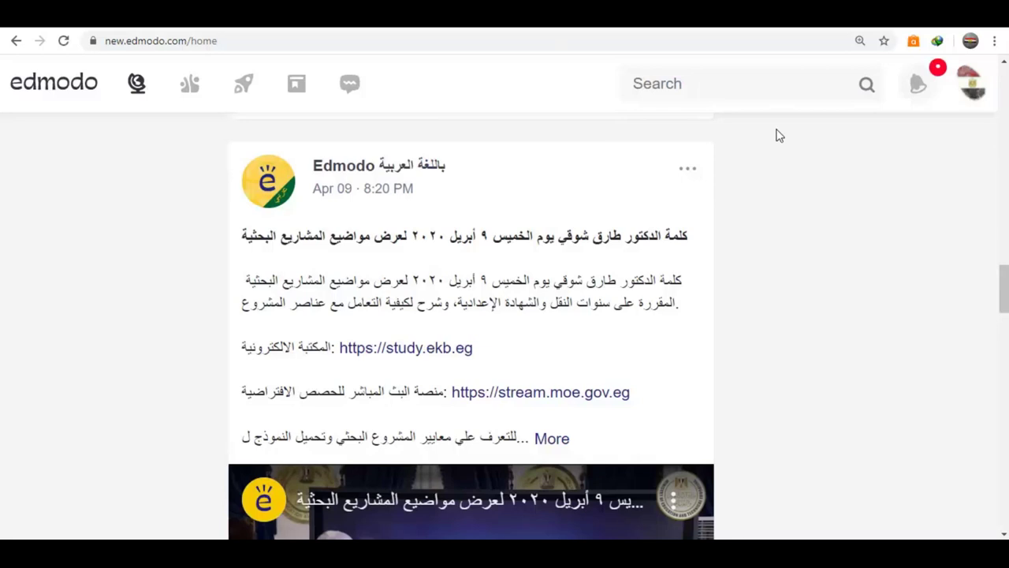
Step: Check the account options for the Microsoft Office entry
left_click(973, 88)
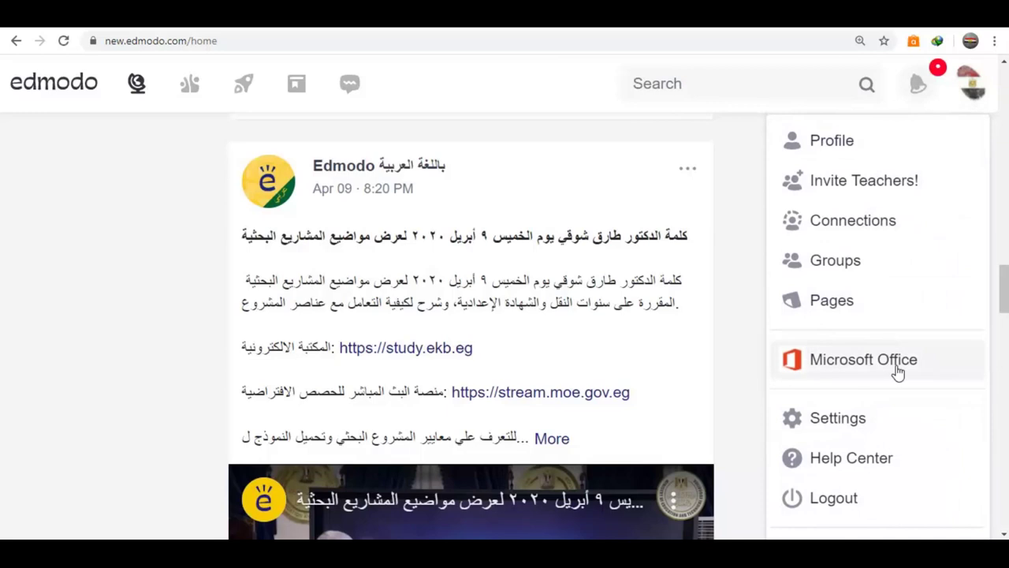
left_click(748, 207)
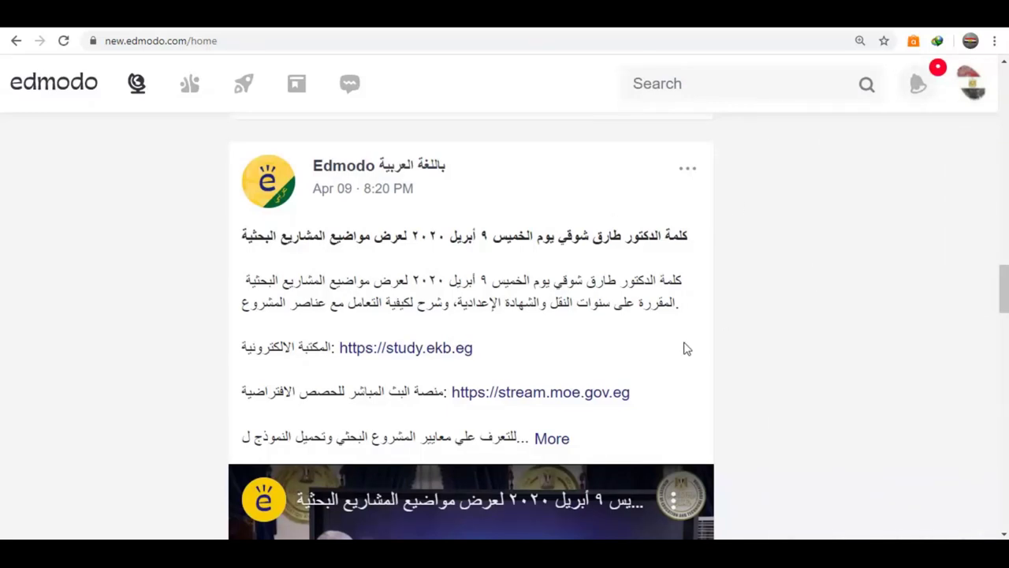
Step: Open the Edmodo Library and locate the presentation whose name ends in "- sci.pptx"
left_click(296, 93)
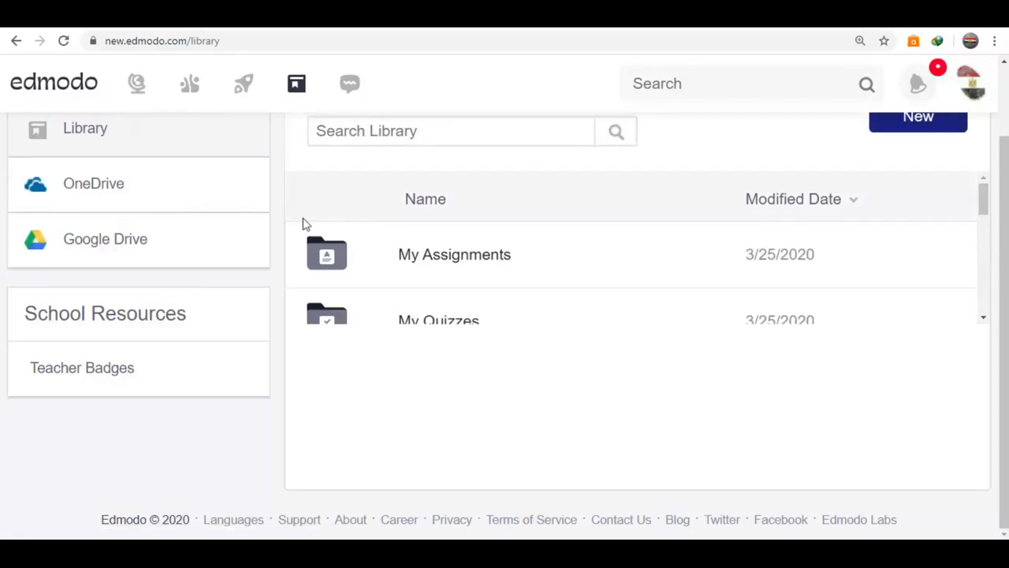
scroll(316, 225, "down", 2)
scroll(310, 225, "down", 2)
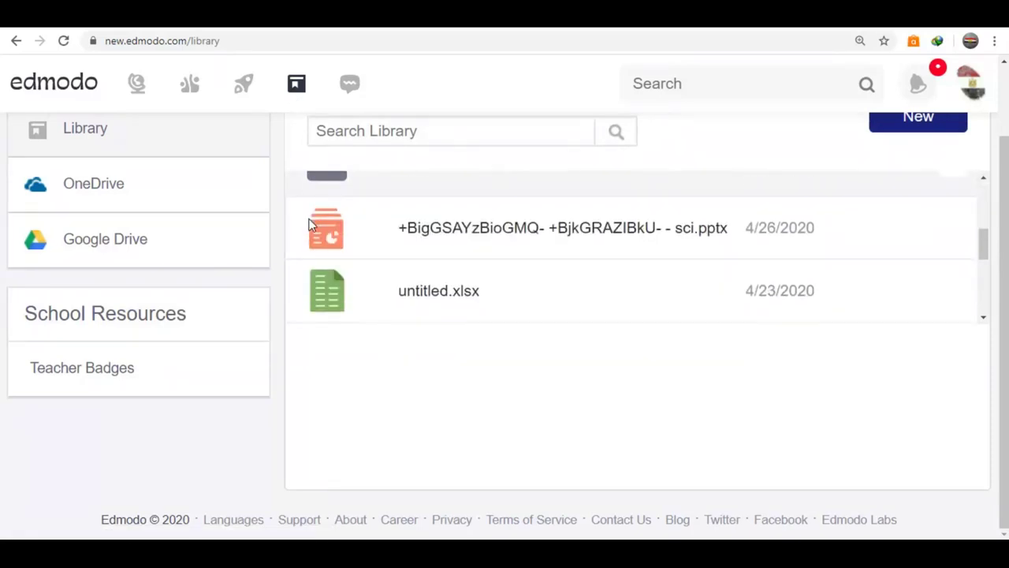
scroll(310, 224, "down", 3)
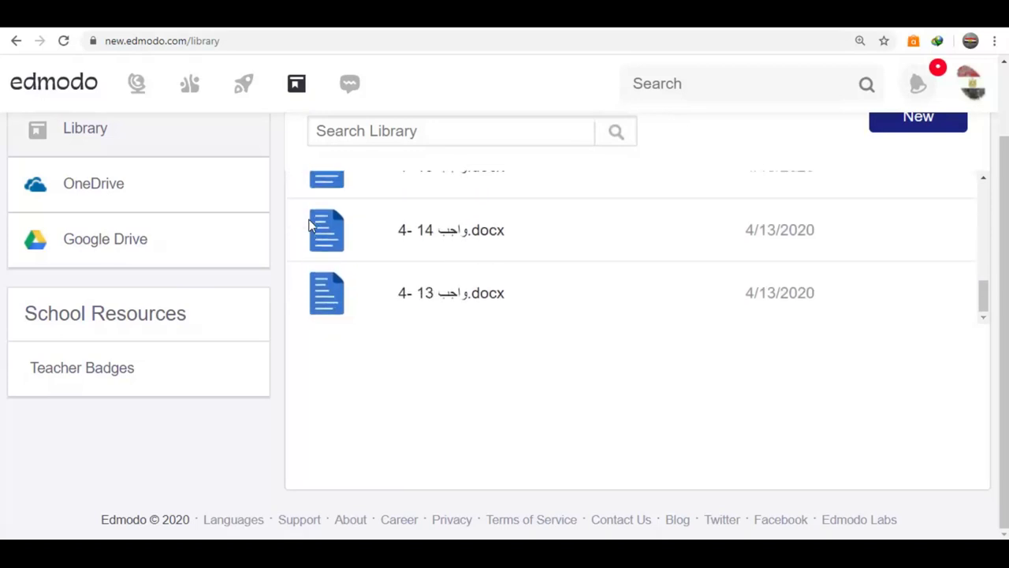
scroll(310, 224, "up", 5)
scroll(311, 226, "down", 1)
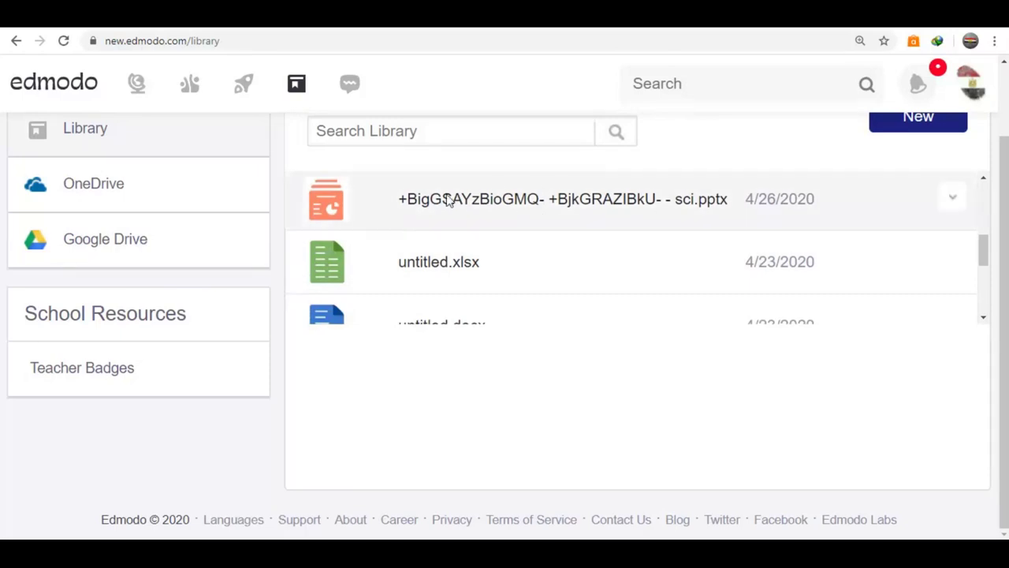
left_click(424, 205)
left_click(950, 203)
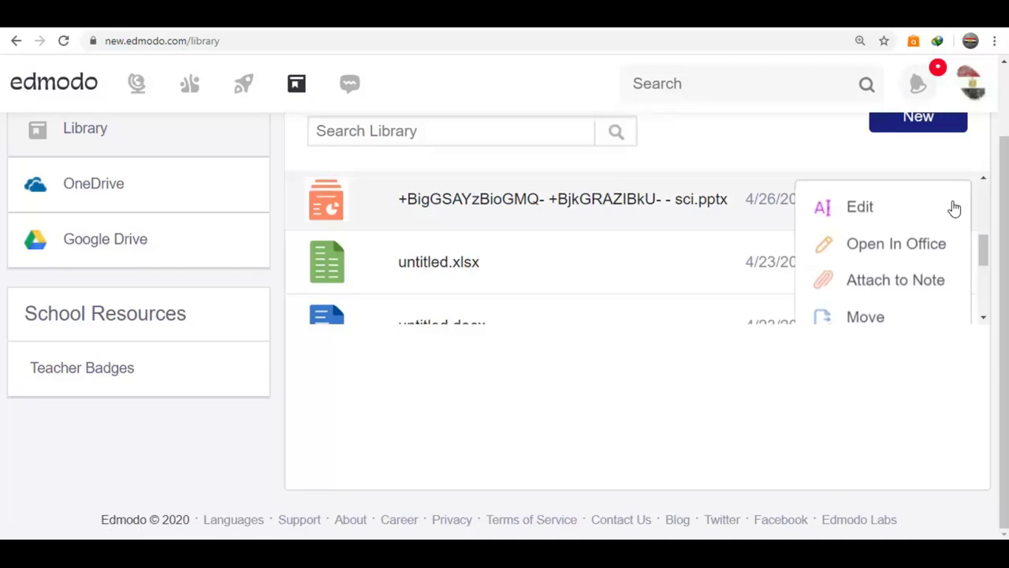
left_click(859, 205)
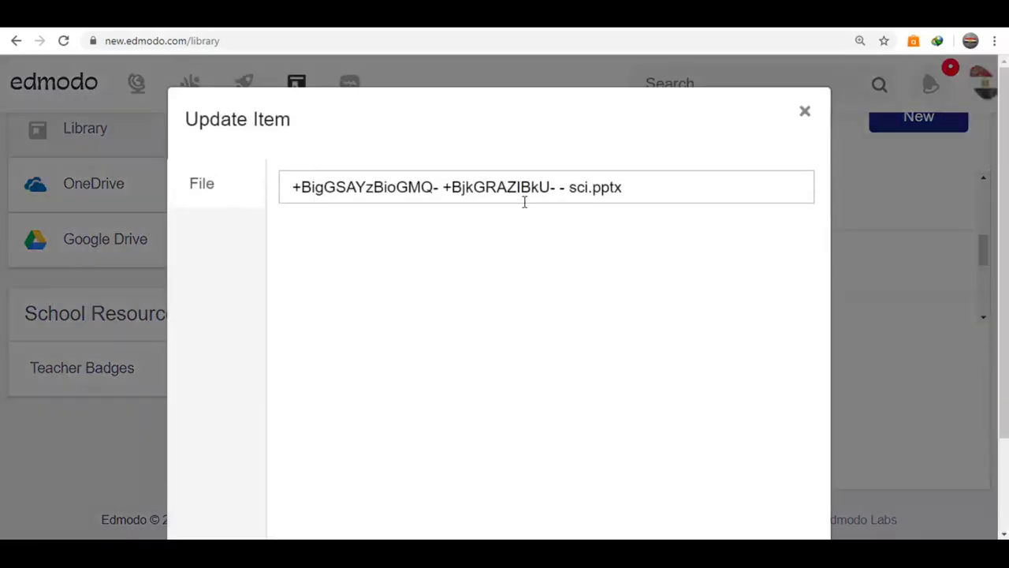
left_click(560, 186)
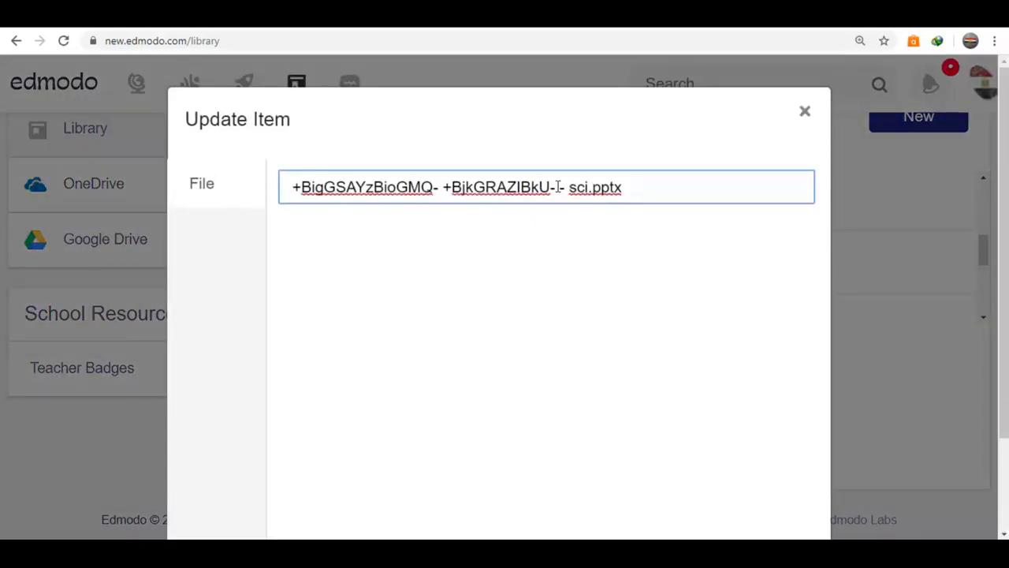
left_click(871, 274)
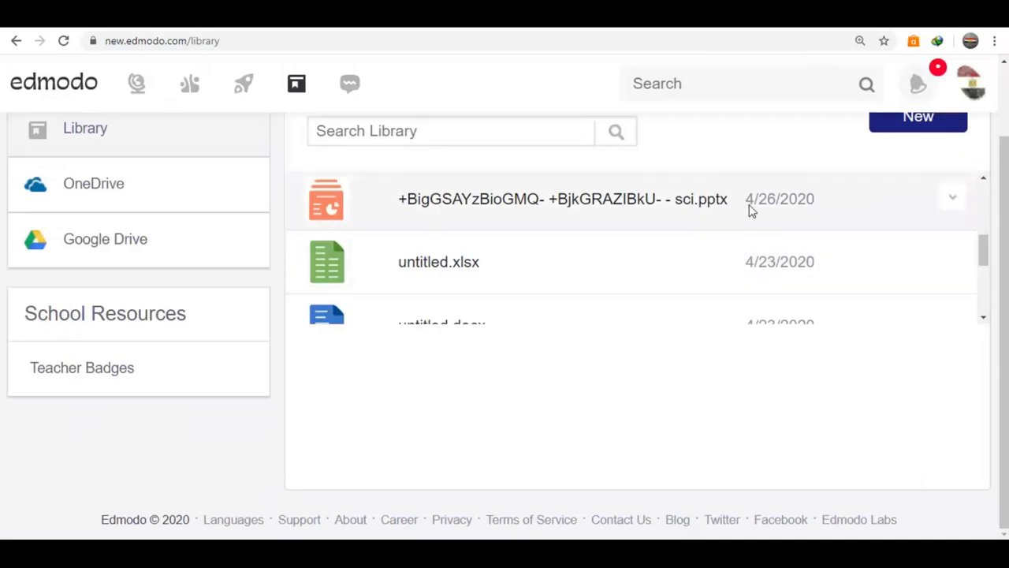
Step: Rename the presentation ending in "- sci.pptx" to "poster - sci.pptx" and save the change
left_click(954, 199)
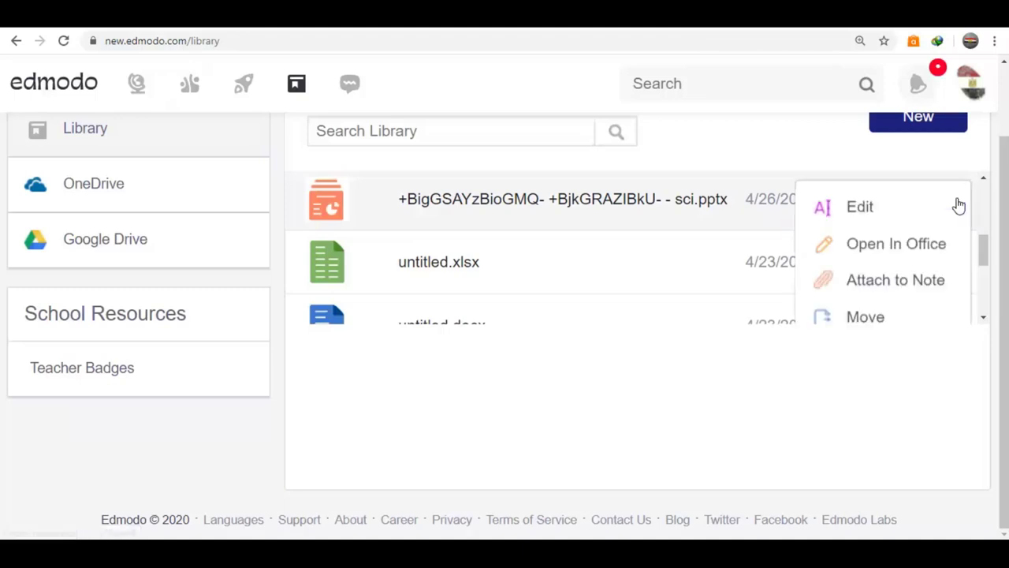
left_click(861, 208)
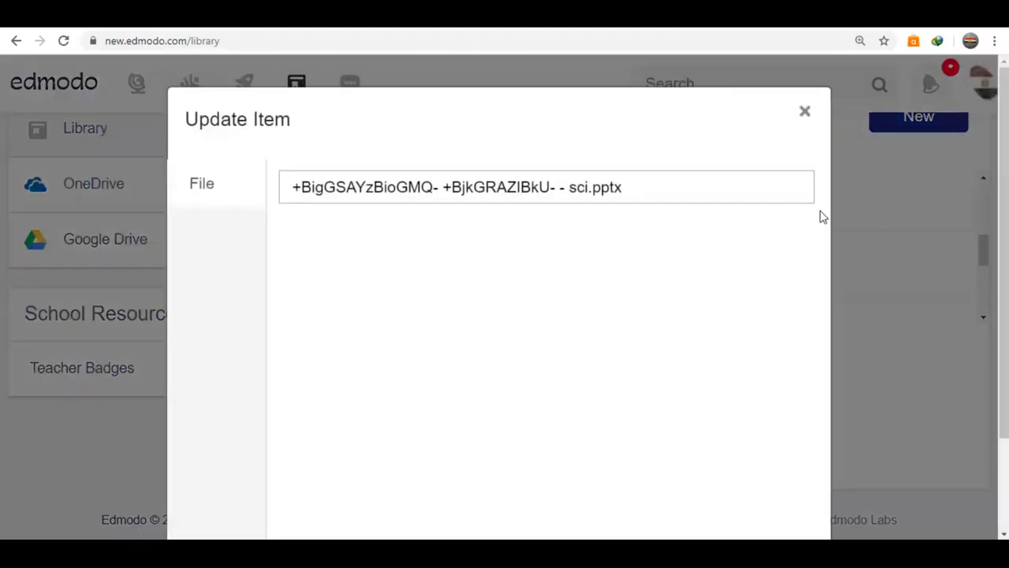
left_click(554, 190)
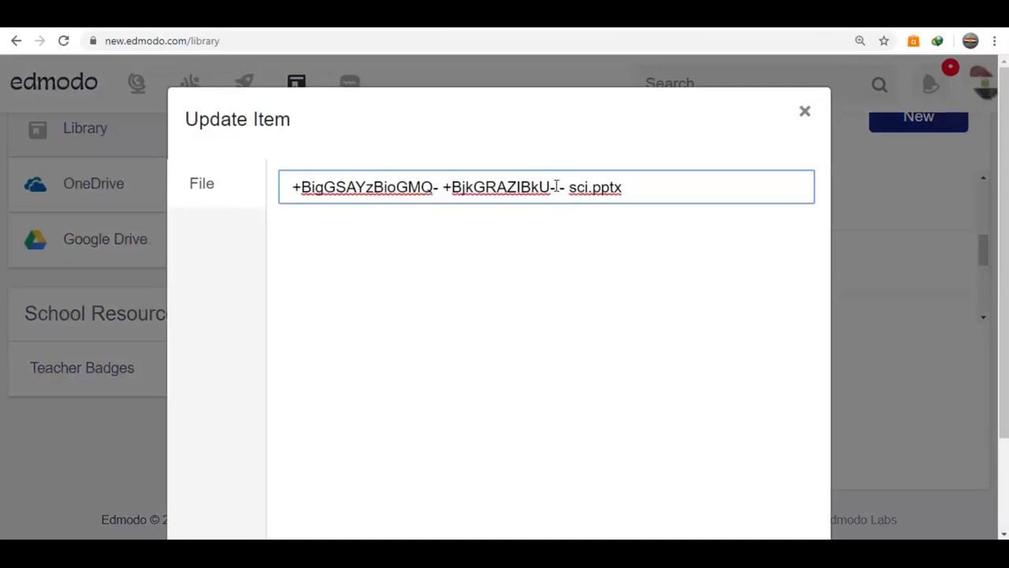
left_click_drag(558, 188, 280, 197)
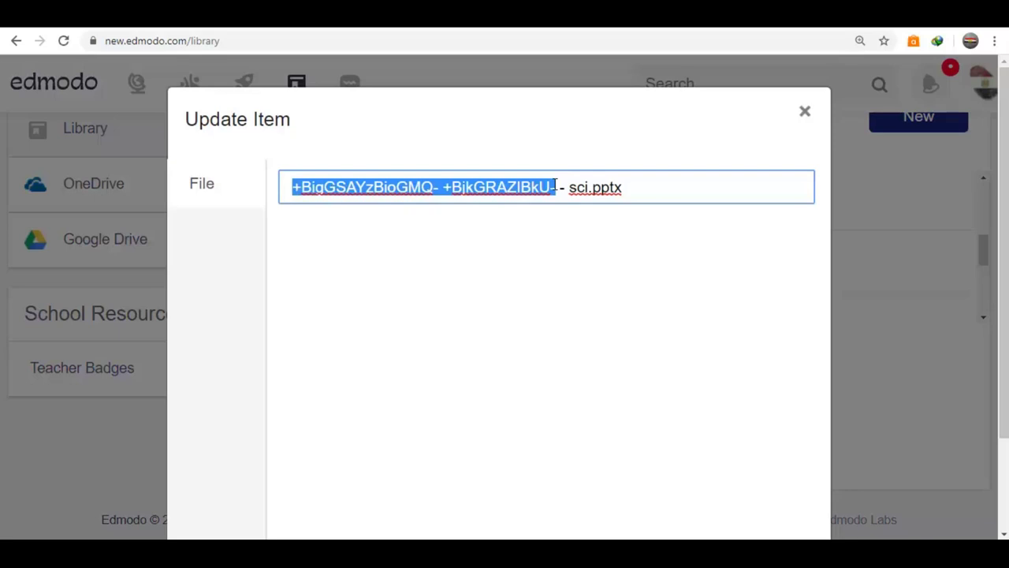
type("poster")
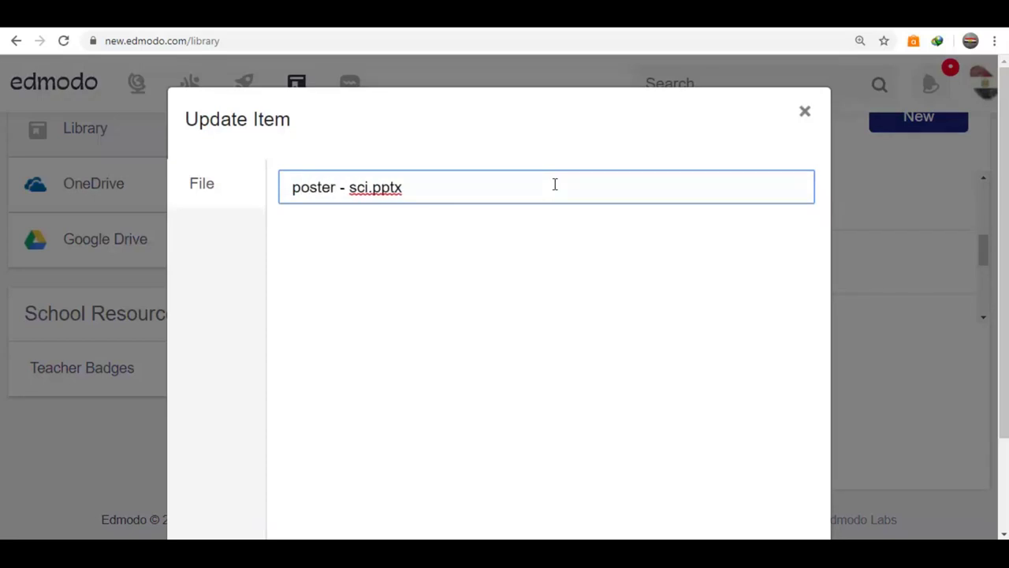
scroll(568, 284, "down", 2)
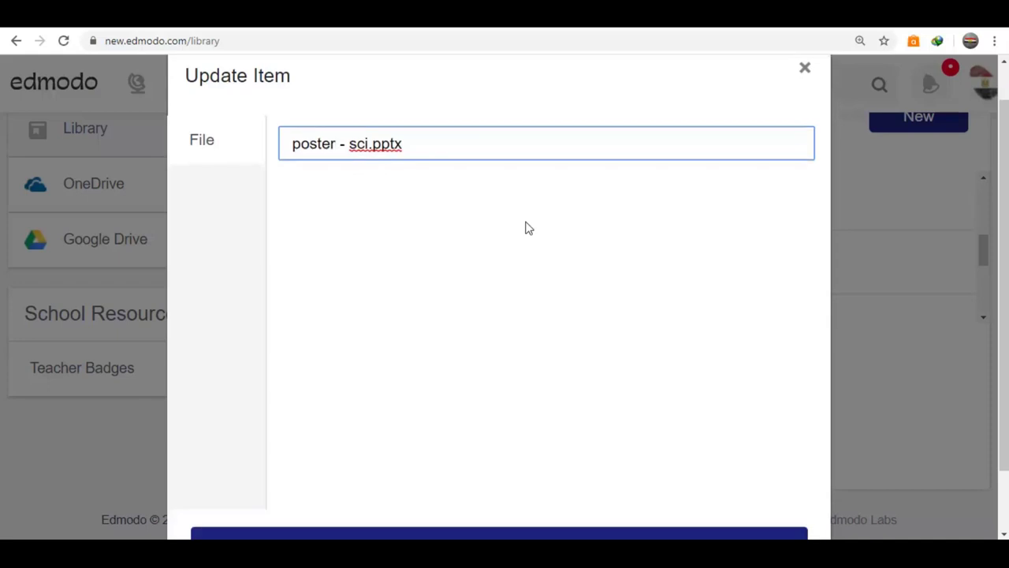
left_click(547, 473)
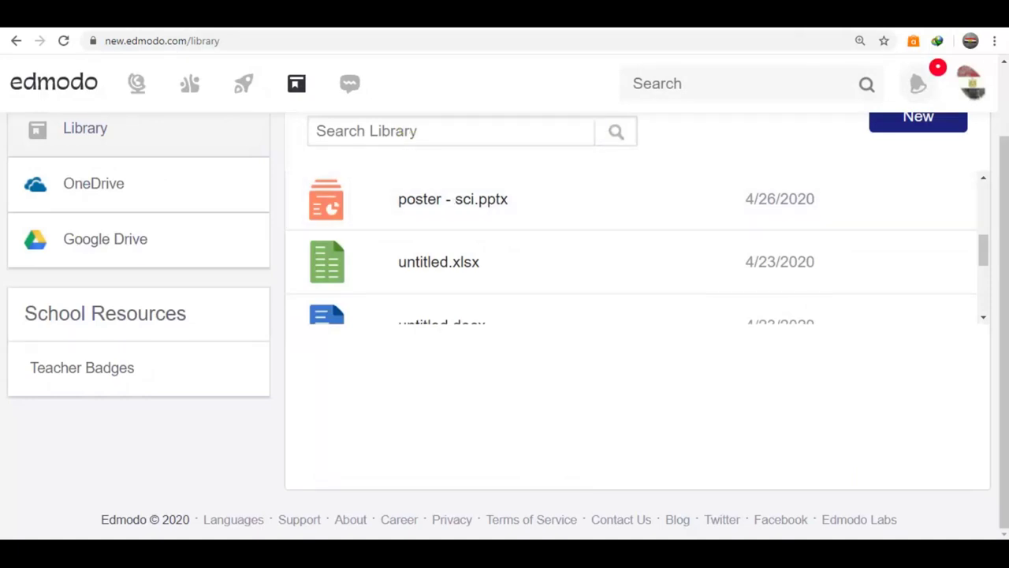
Step: Open "poster - sci.pptx" in PowerPoint Online to check its title, and return to the Edmodo Library
left_click(455, 203)
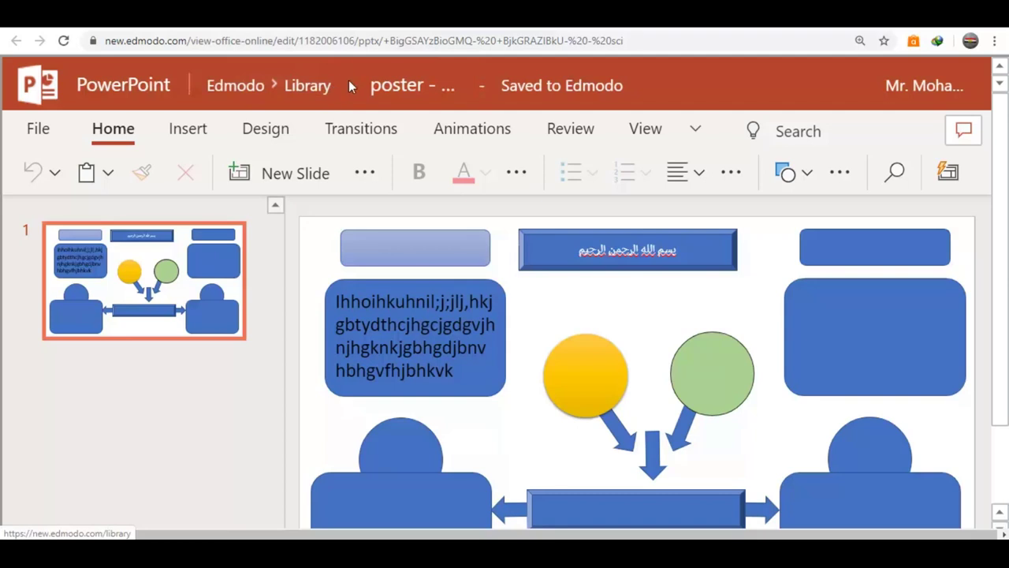
left_click(443, 91)
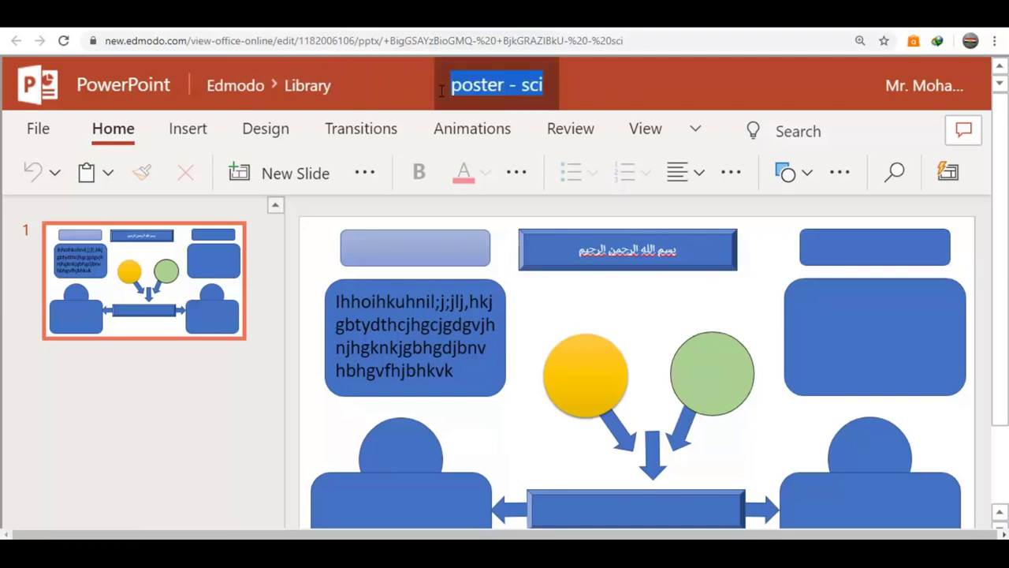
left_click(333, 84)
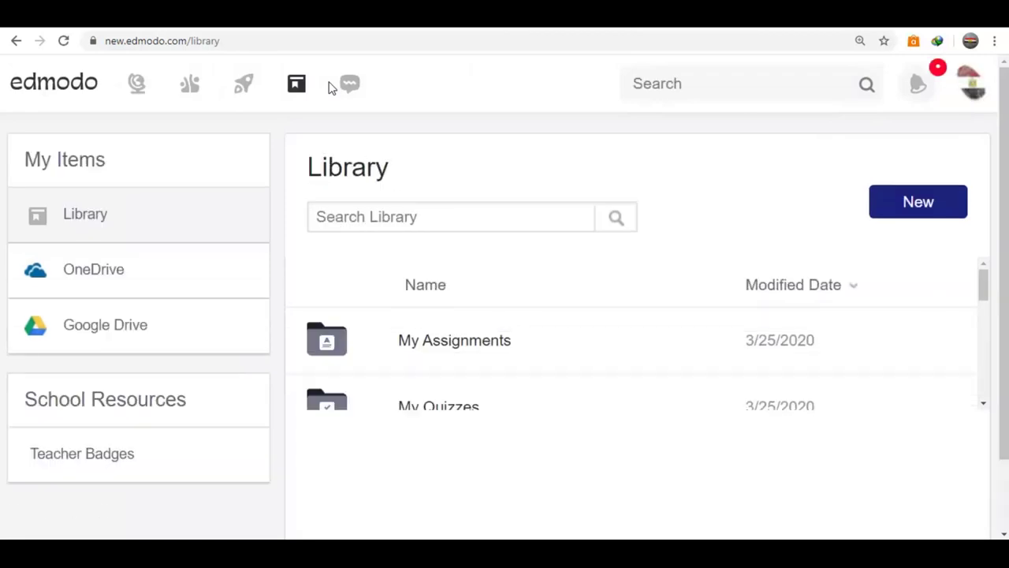
Step: Examine the file actions available for "poster - sci.pptx" in the Library
scroll(355, 263, "down", 5)
left_click(957, 316)
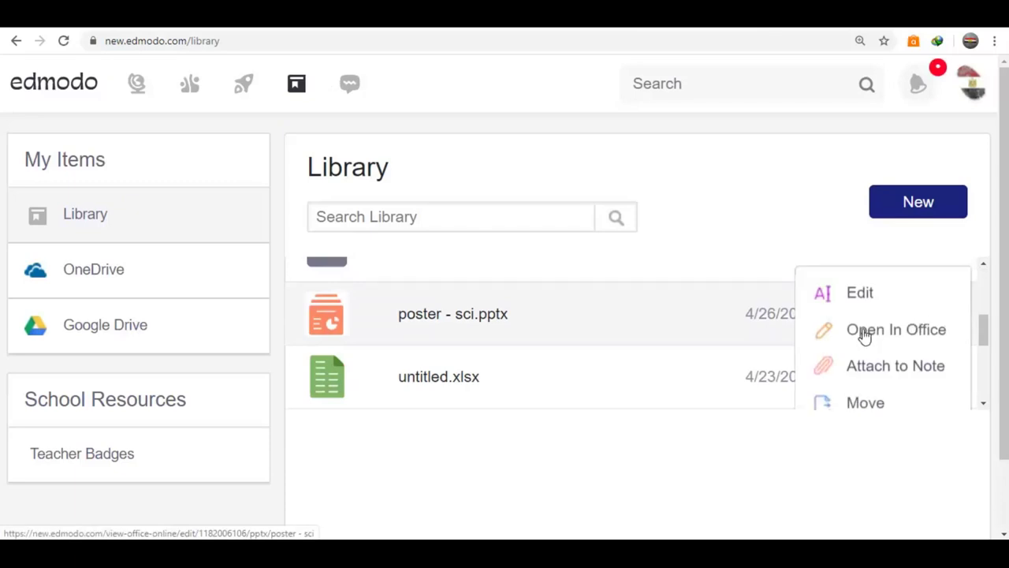
scroll(873, 378, "down", 1)
scroll(872, 339, "down", 1)
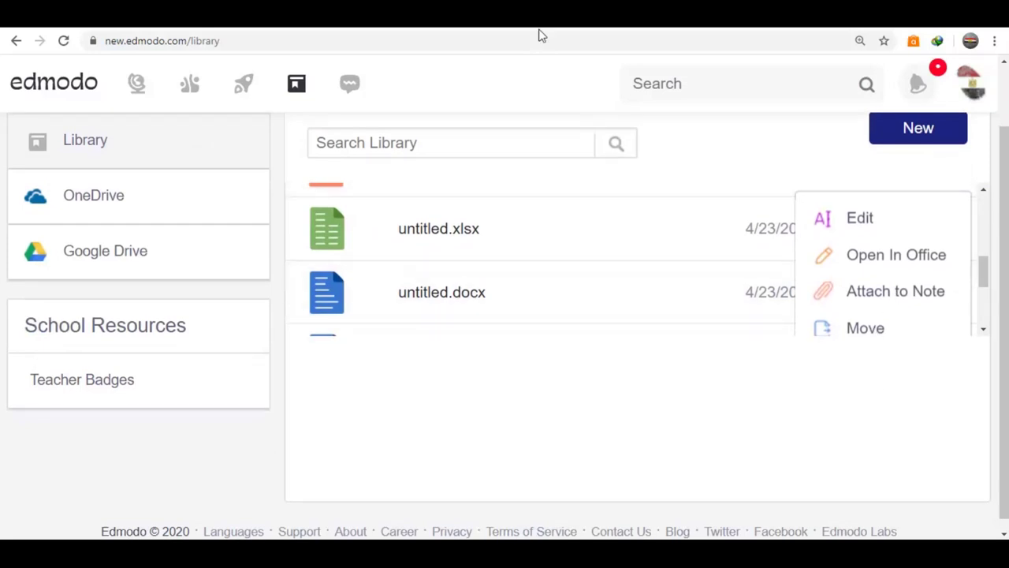
scroll(347, 233, "up", 3)
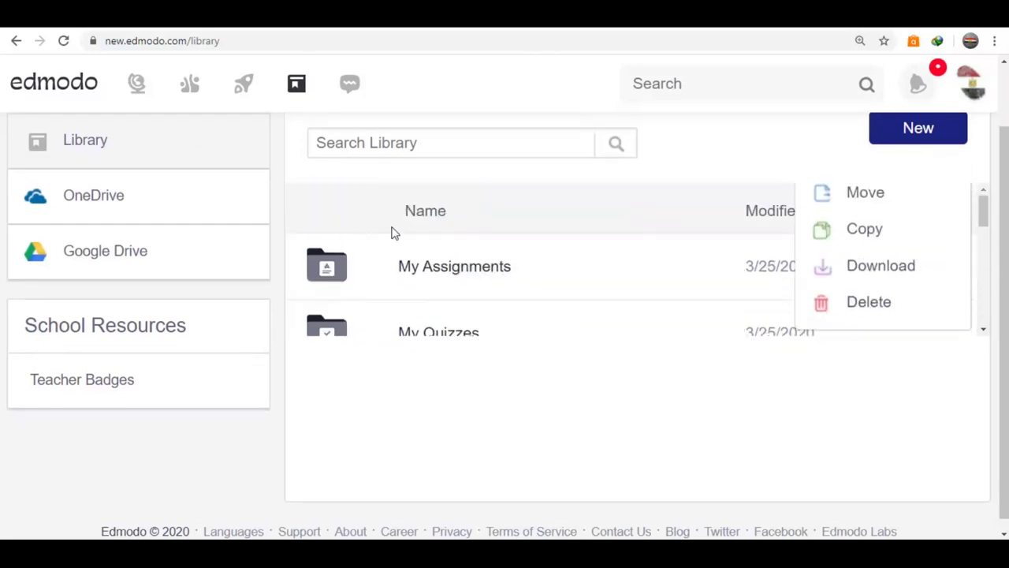